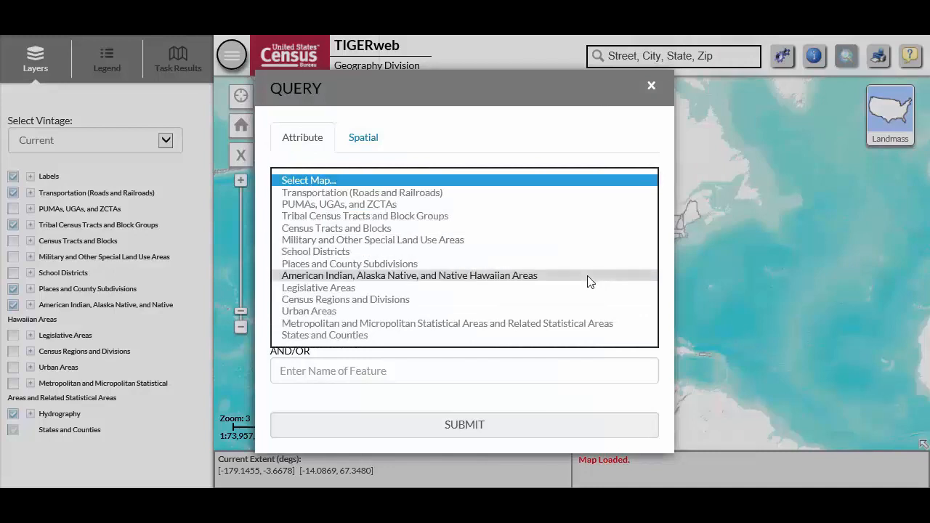
# Query Federal American Indian Reservations under American Indian, Alaska Native, and Native Hawaiian Areas for the name "tohono" and GEOID 4200
pyautogui.click(588, 275)
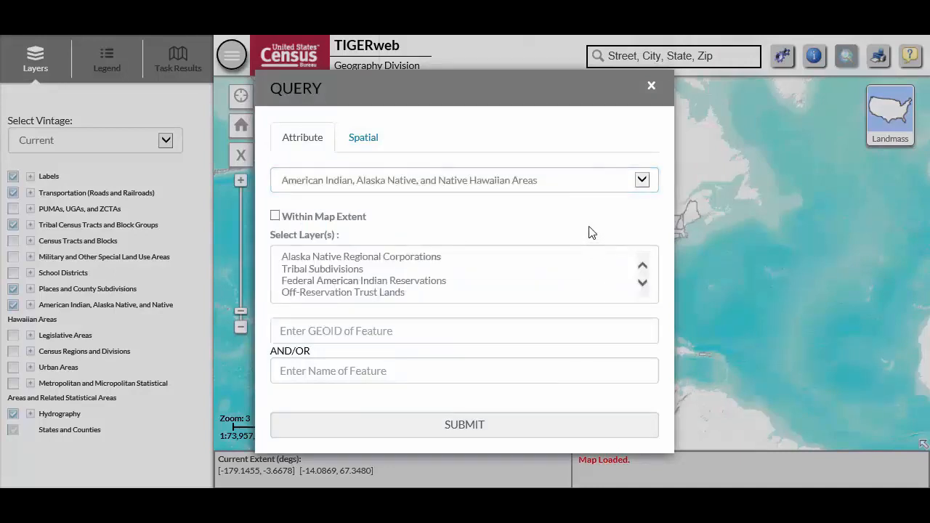
pyautogui.click(504, 282)
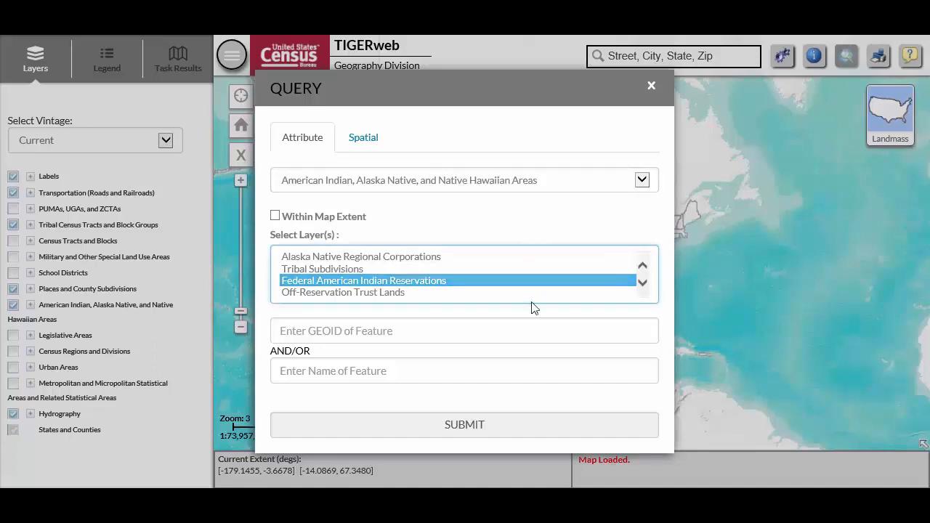
pyautogui.click(533, 377)
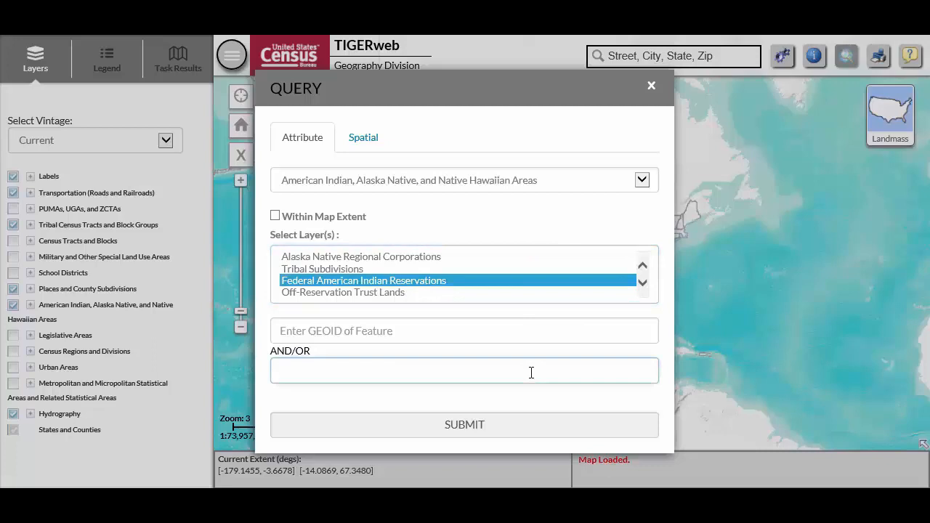
pyautogui.write('tohono')
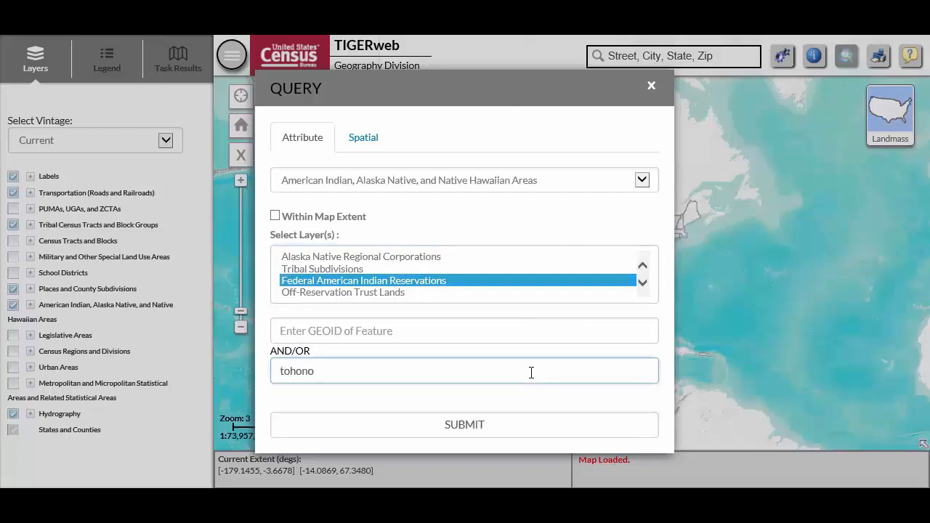
pyautogui.click(525, 332)
pyautogui.write('4200')
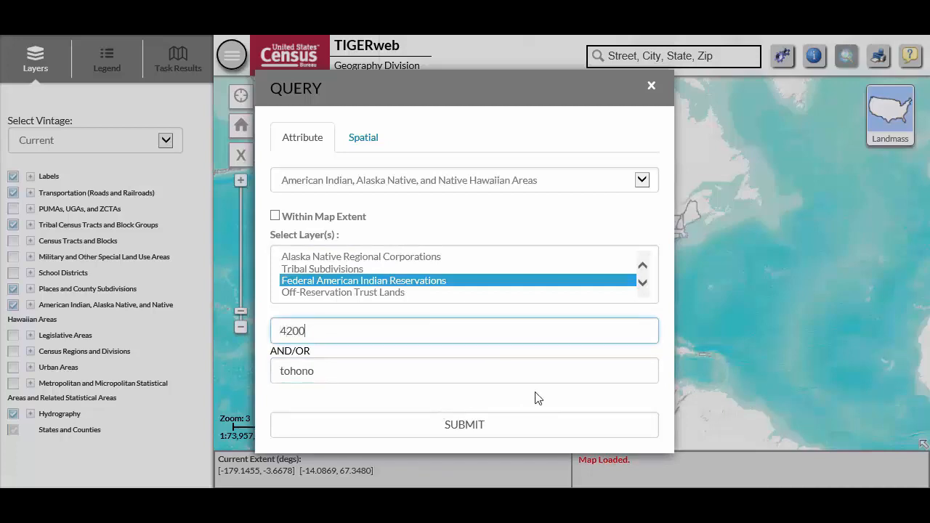
pyautogui.click(530, 432)
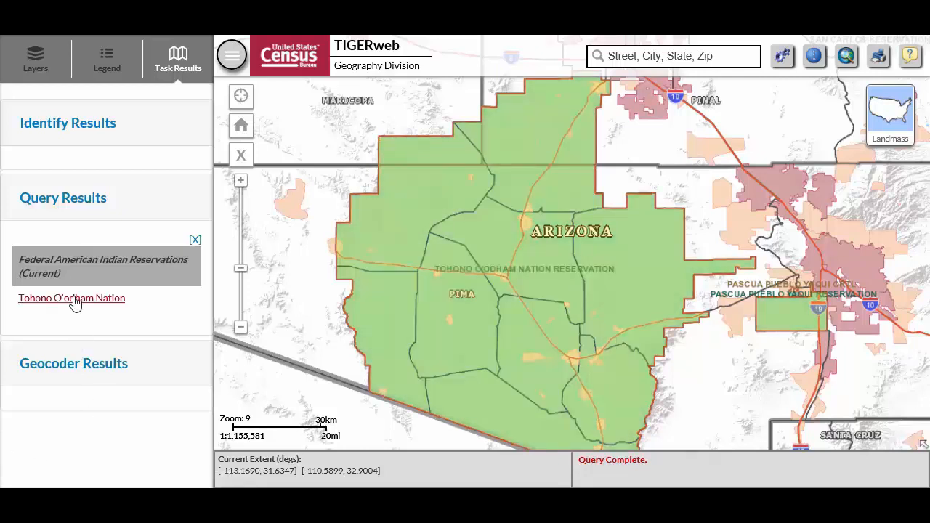
# Review the full attribute details of the Tohono O'odham Nation query result, then close them
pyautogui.click(75, 304)
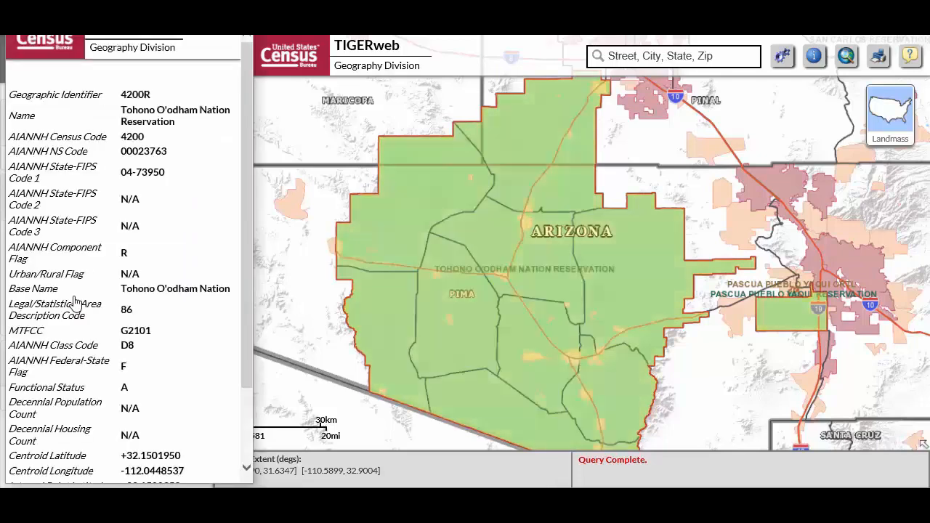
pyautogui.scroll(-3, 205, 291)
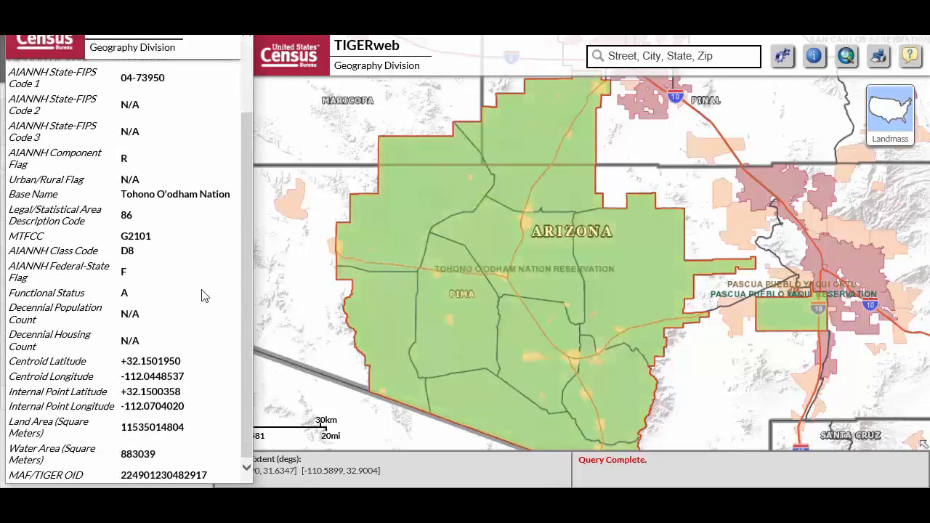
pyautogui.scroll(3, 205, 296)
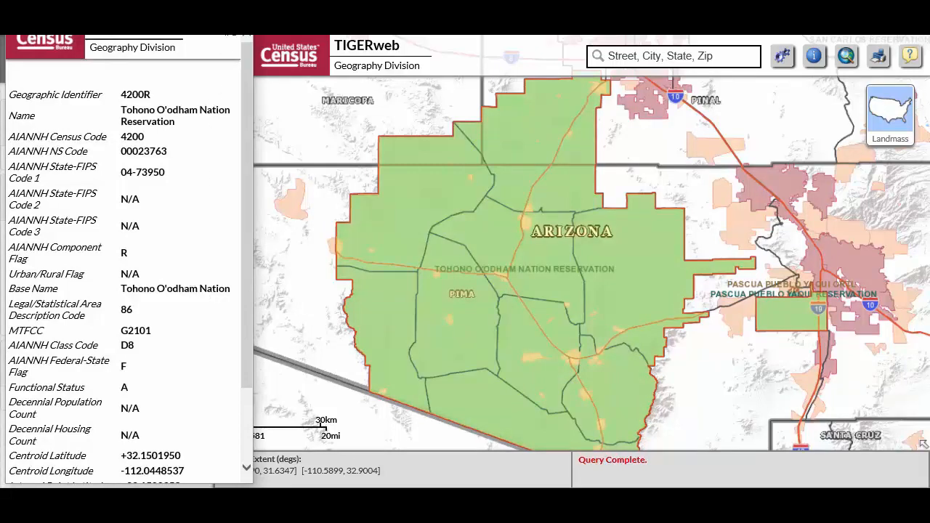
pyautogui.click(247, 36)
# Query the Federal American Indian Reservations by the name "sioux" with no GEOID and open the Lower Sioux result
pyautogui.click(847, 56)
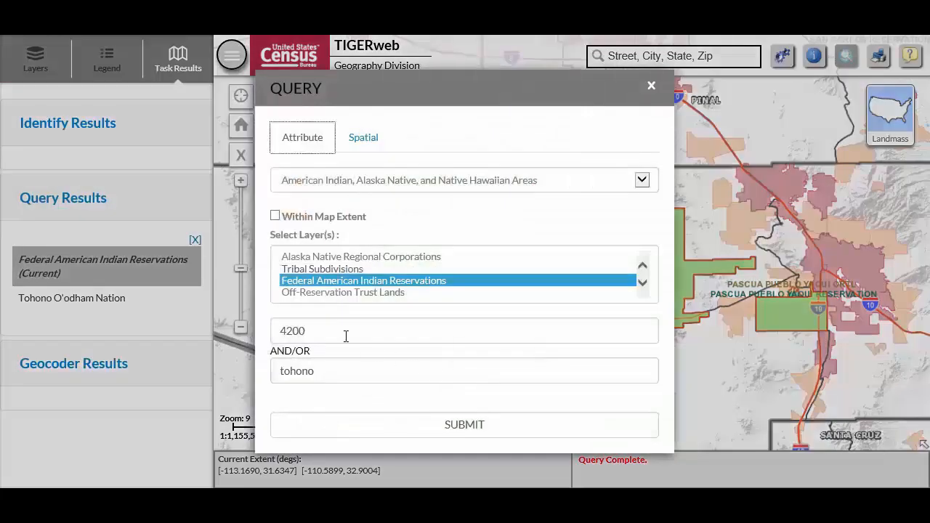
pyautogui.moveTo(328, 334); pyautogui.dragTo(237, 334)
pyautogui.press('BackSpace')
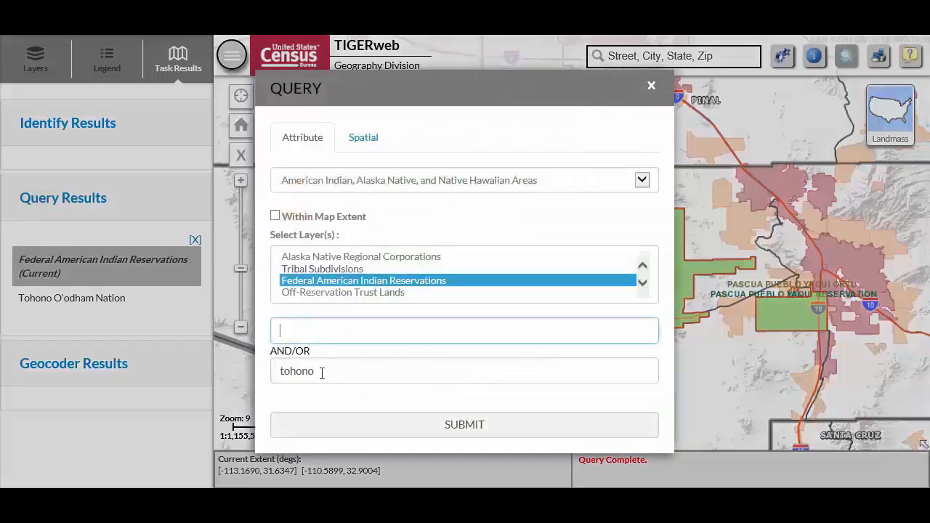
pyautogui.doubleClick(322, 372)
pyautogui.write('sioux')
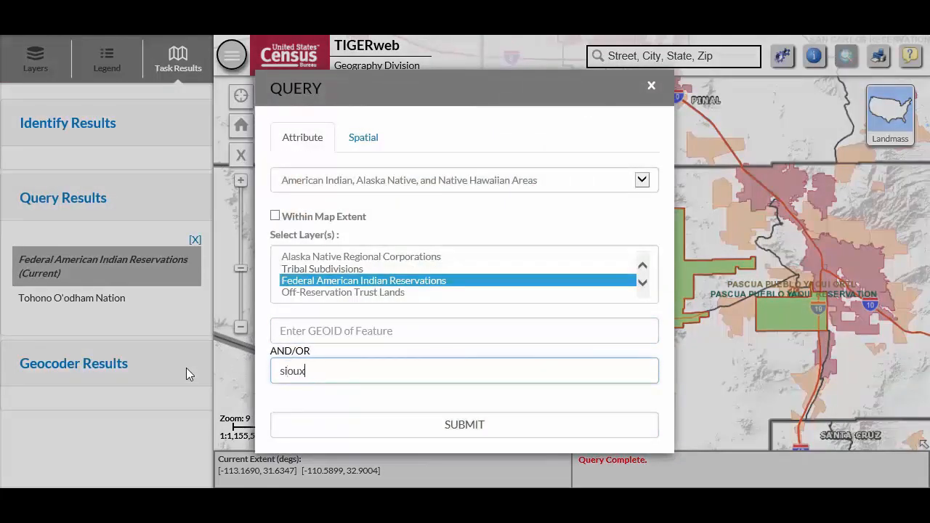
pyautogui.click(365, 428)
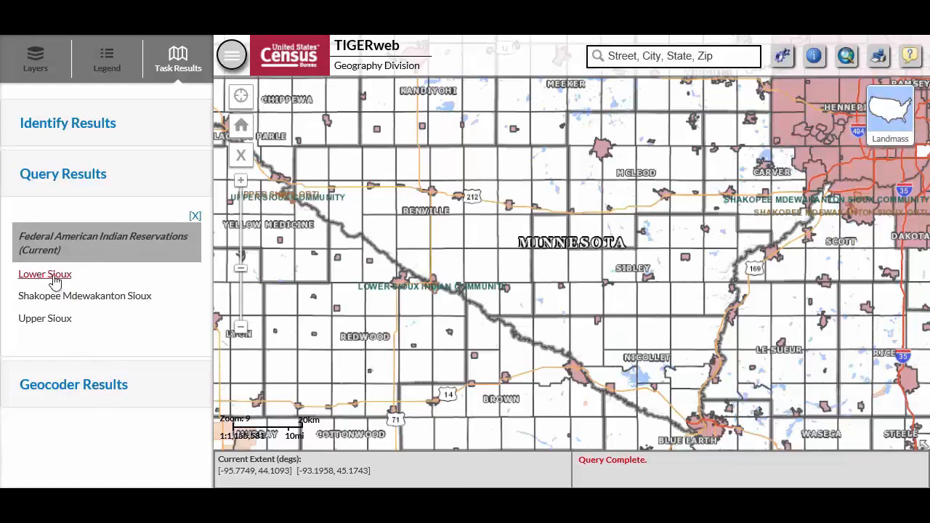
pyautogui.click(56, 281)
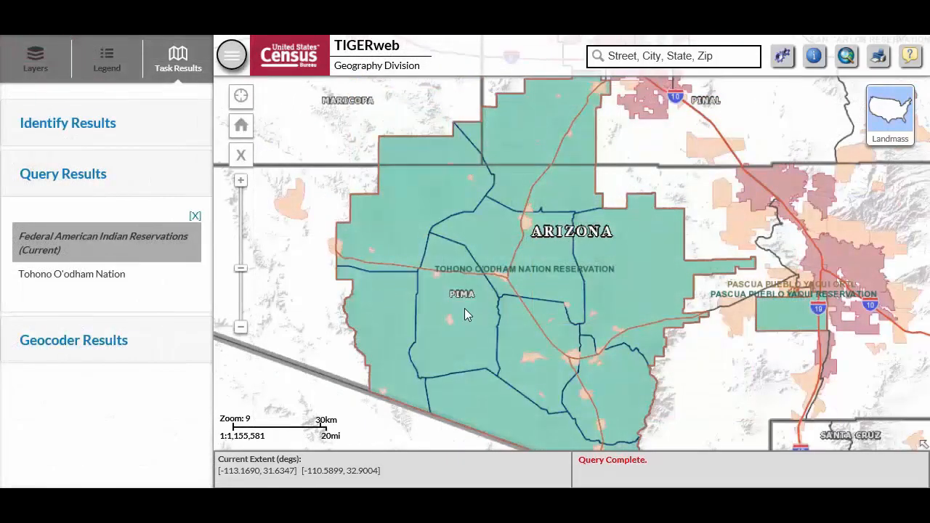
# Examine the tribal census tract, block group and district boundaries and labels across the Tohono O'odham Nation Reservation at closer scales
pyautogui.scroll(1, 465, 309)
pyautogui.scroll(1, 465, 308)
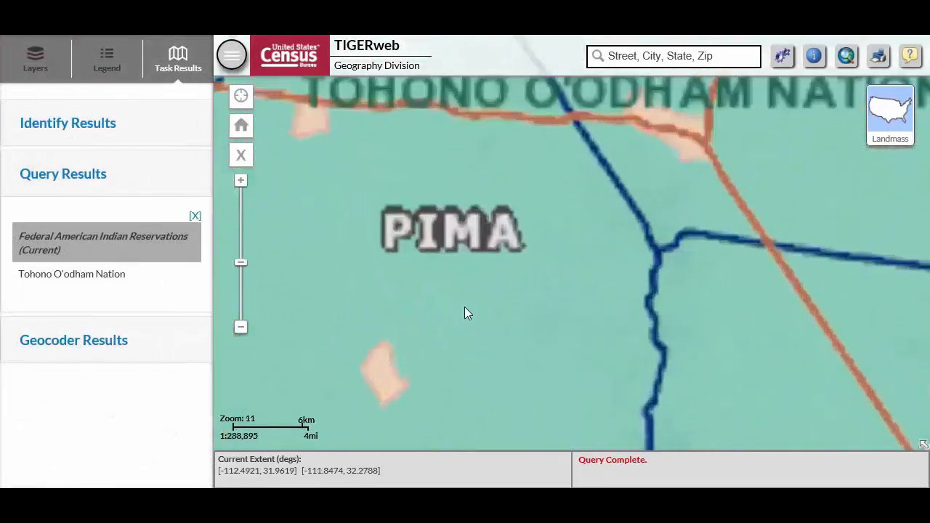
pyautogui.scroll(1, 400, 346)
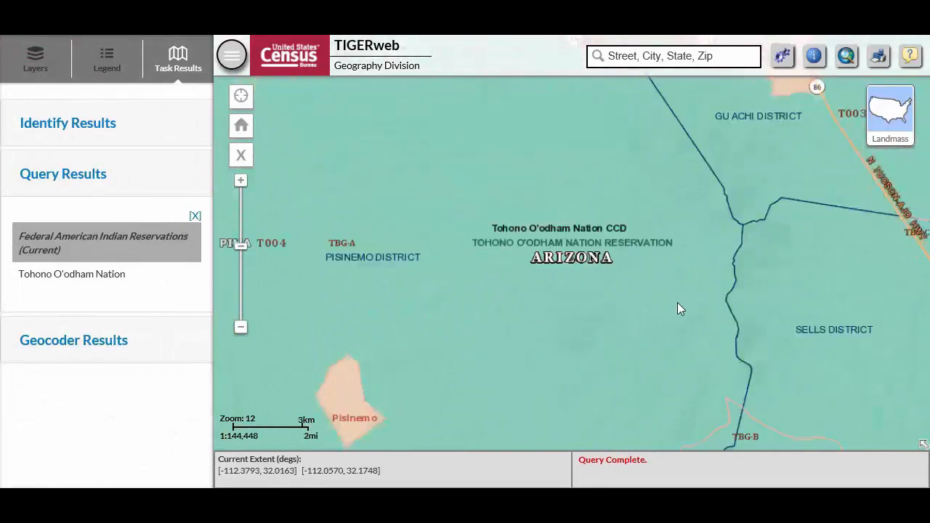
pyautogui.moveTo(678, 303); pyautogui.dragTo(533, 266)
pyautogui.scroll(1, 596, 214)
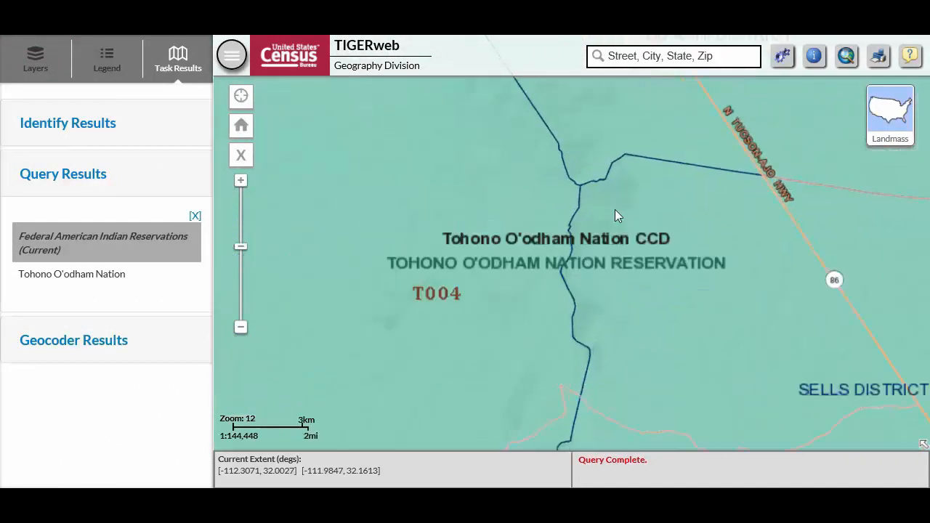
pyautogui.moveTo(672, 227); pyautogui.dragTo(614, 323)
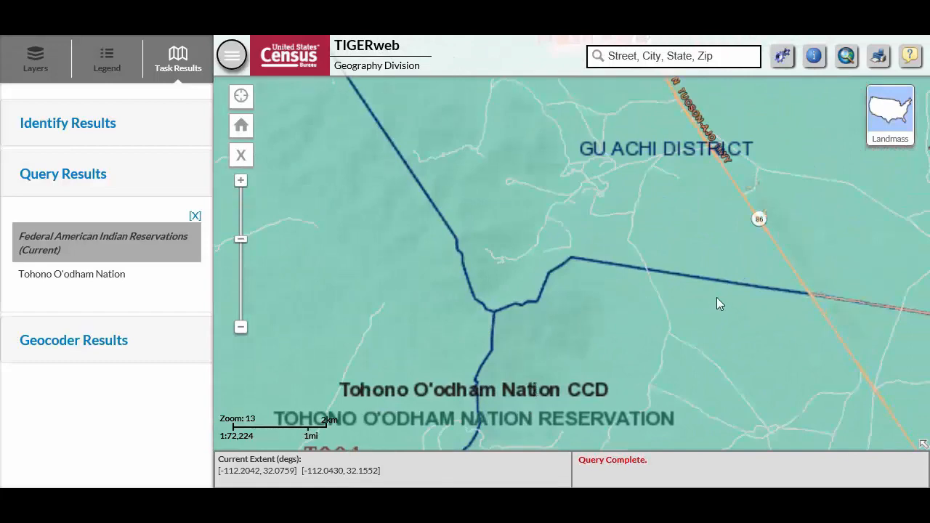
pyautogui.moveTo(754, 300); pyautogui.dragTo(553, 360)
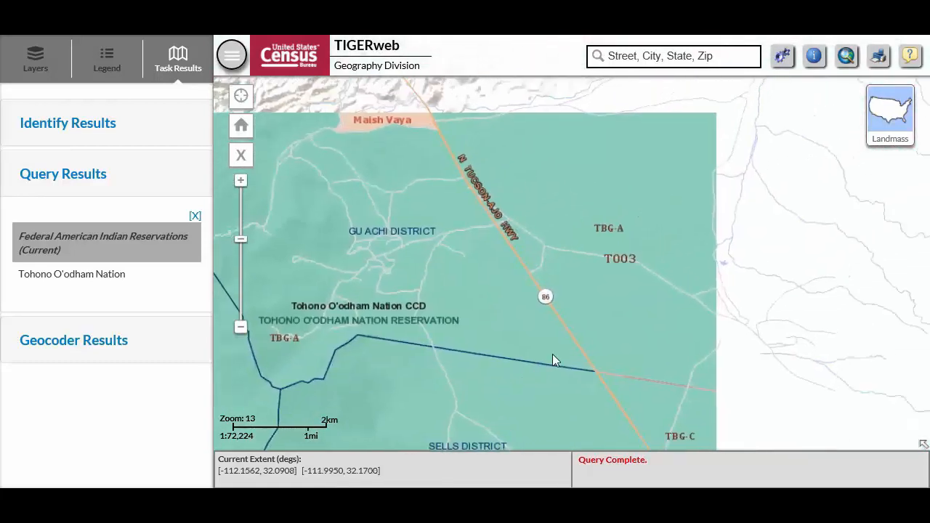
pyautogui.moveTo(598, 195); pyautogui.dragTo(656, 440)
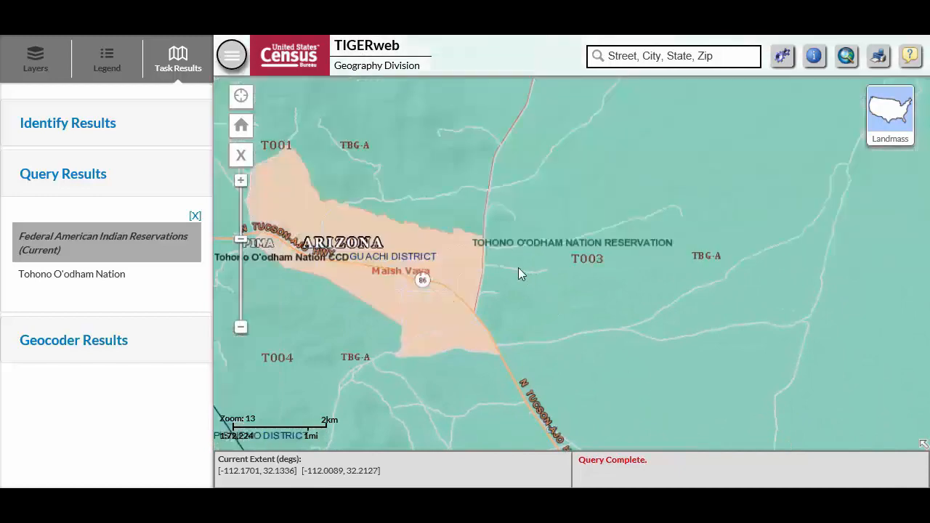
pyautogui.moveTo(459, 195); pyautogui.dragTo(648, 329)
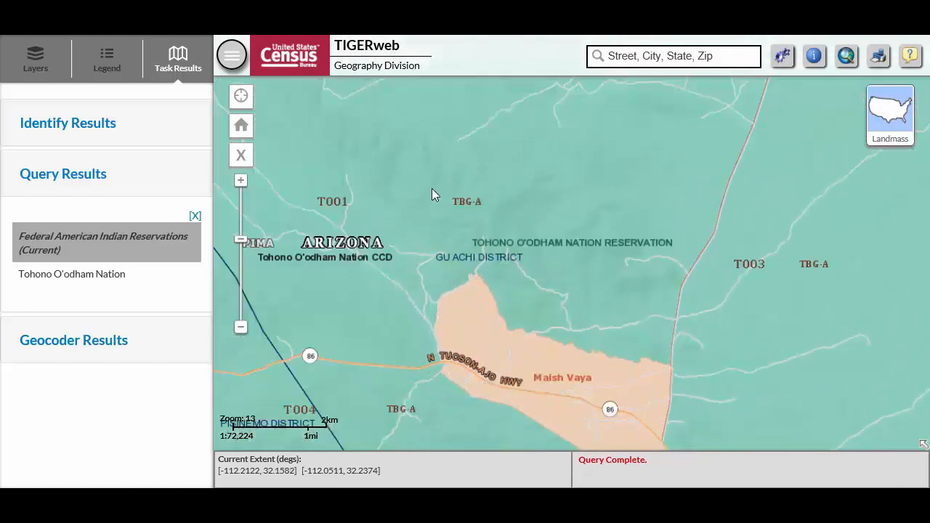
pyautogui.moveTo(416, 173); pyautogui.dragTo(669, 210)
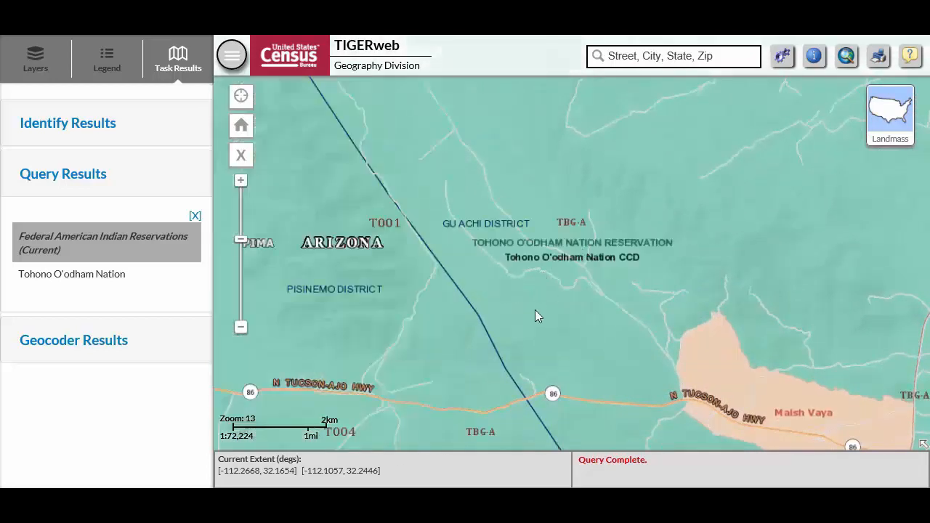
pyautogui.scroll(-1, 535, 316)
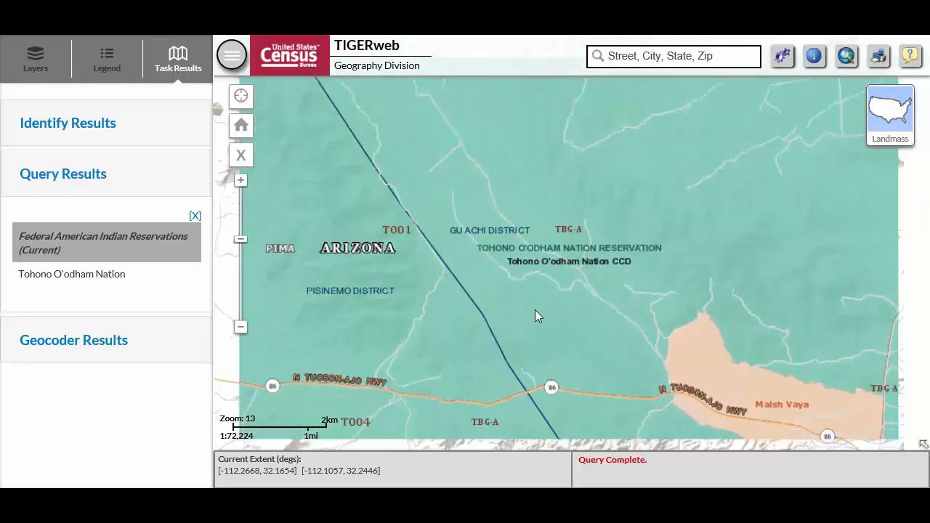
pyautogui.scroll(-3, 536, 311)
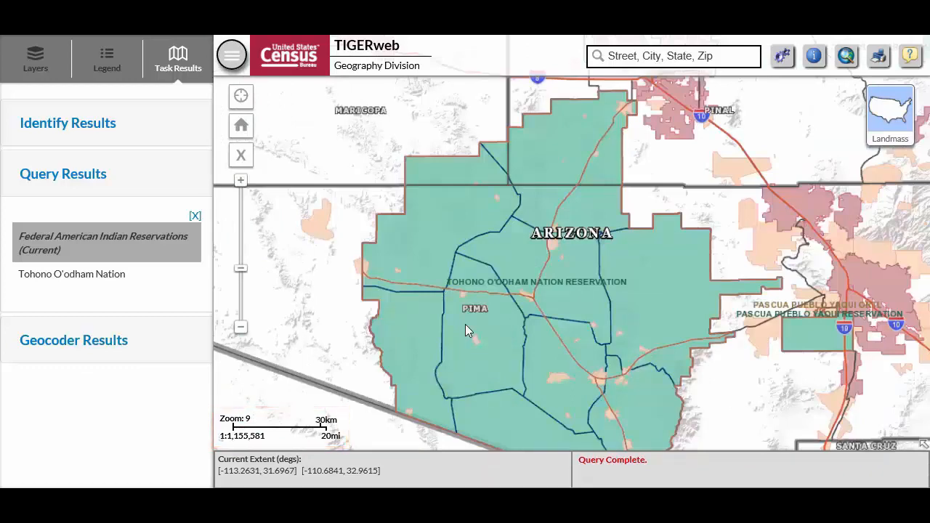
pyautogui.scroll(1, 466, 324)
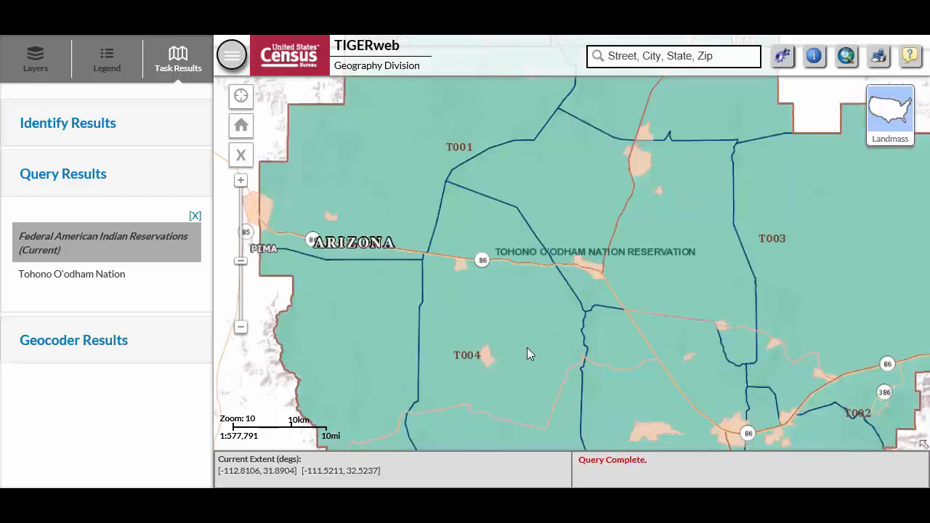
pyautogui.scroll(1, 528, 353)
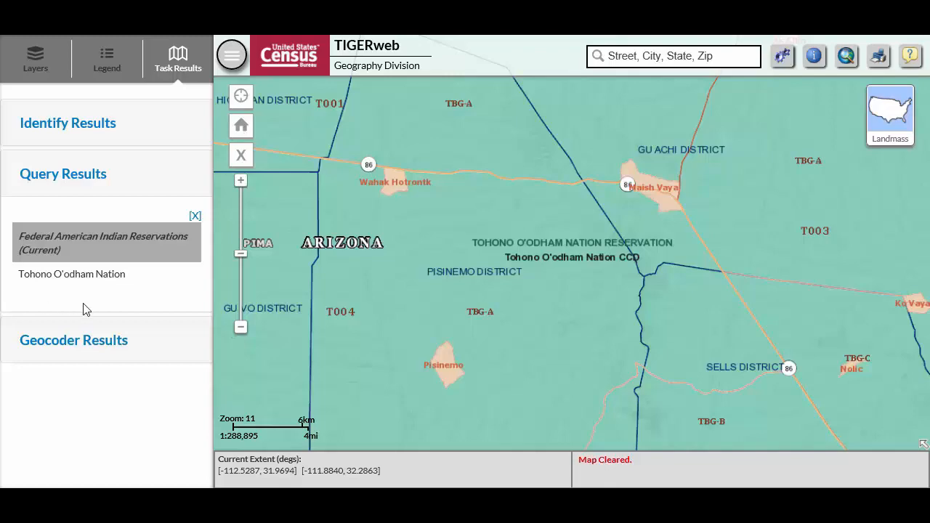
# Refit the map to the Tohono O'odham Nation query result and close its details
pyautogui.click(110, 283)
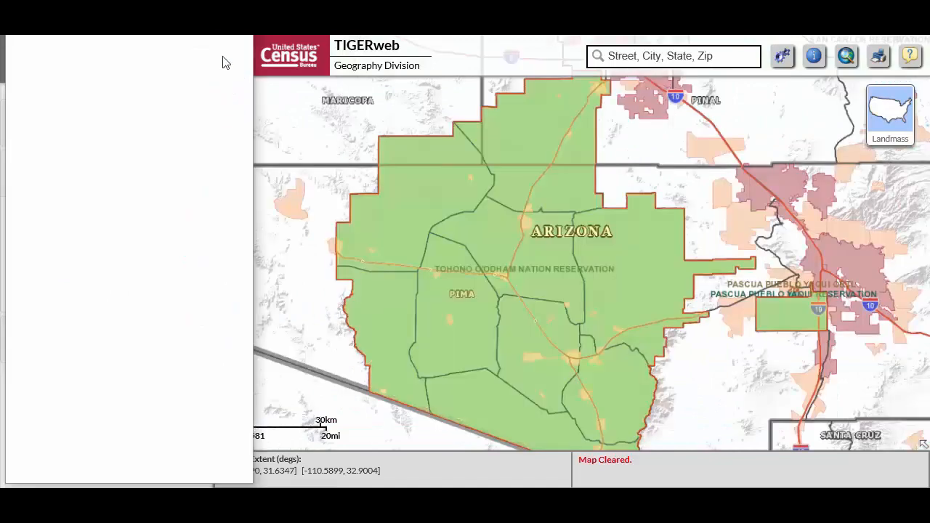
pyautogui.click(248, 36)
# Set the attribute query to Tribal Census Tracts and Block Groups, limited to the map extent, with the Tribal Census Tracts layer
pyautogui.click(785, 55)
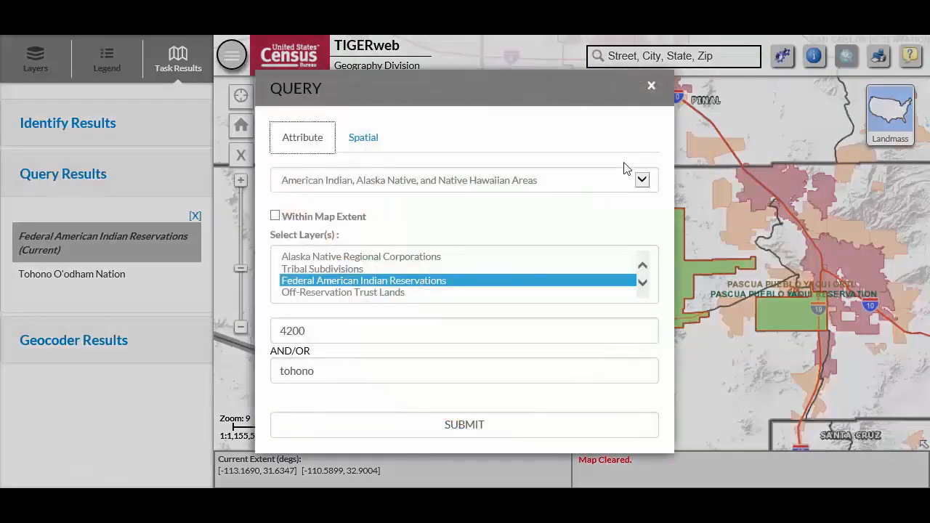
pyautogui.click(636, 183)
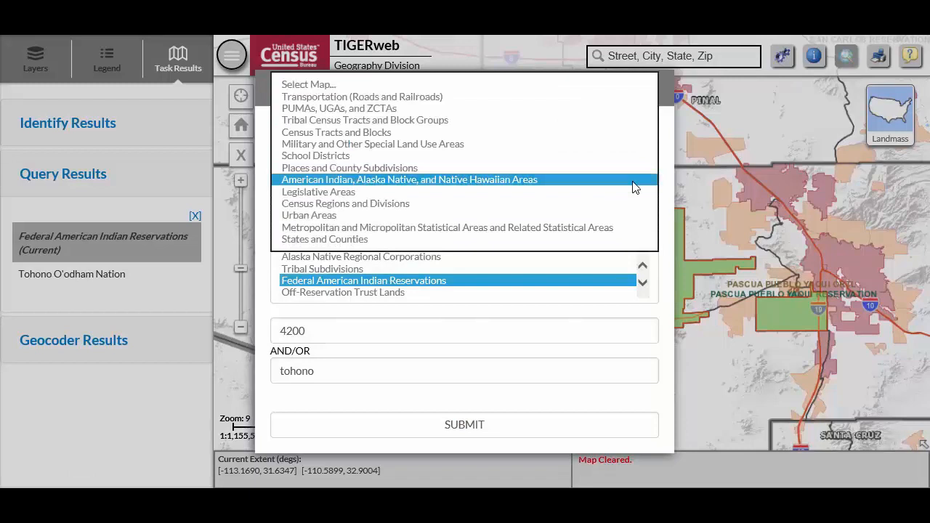
pyautogui.click(609, 127)
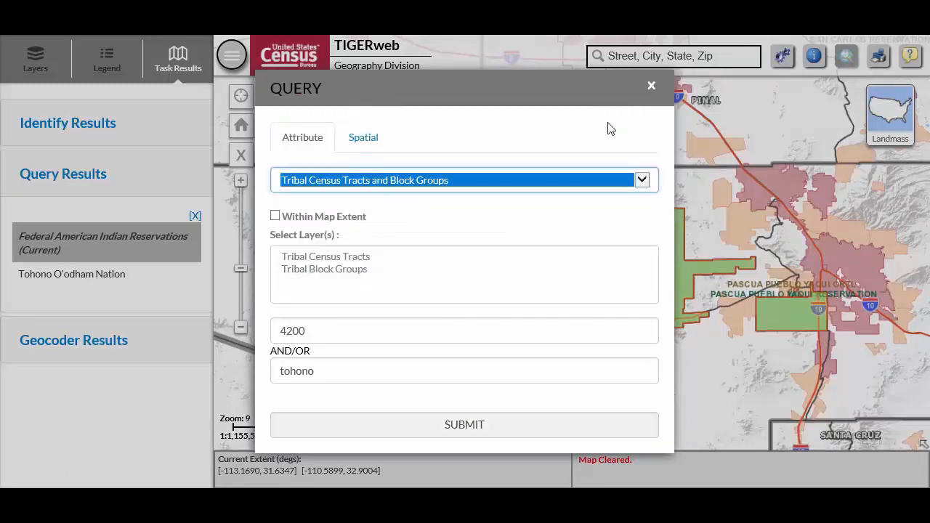
pyautogui.click(275, 216)
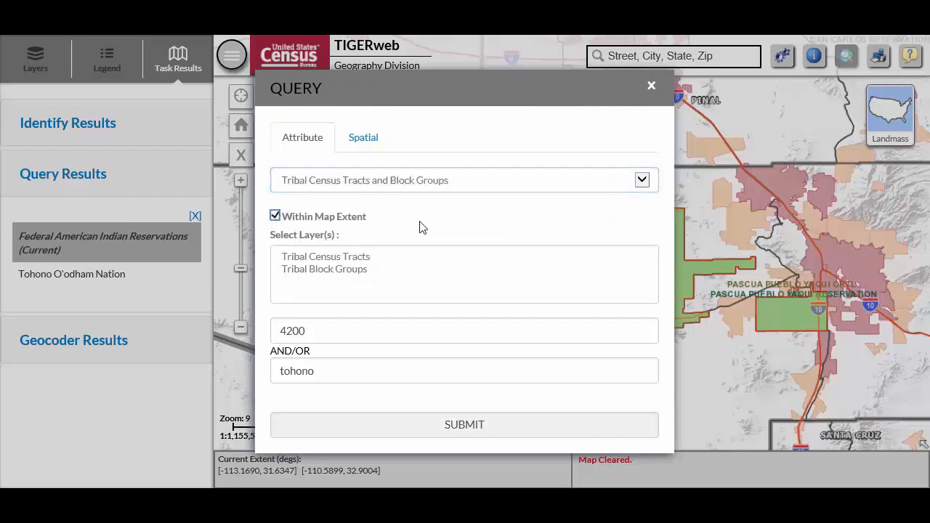
pyautogui.click(416, 257)
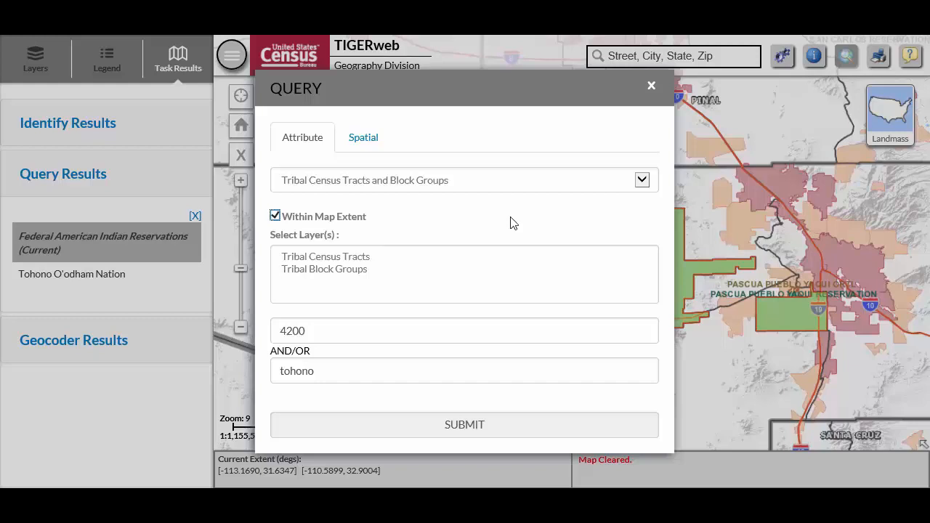
pyautogui.click(464, 264)
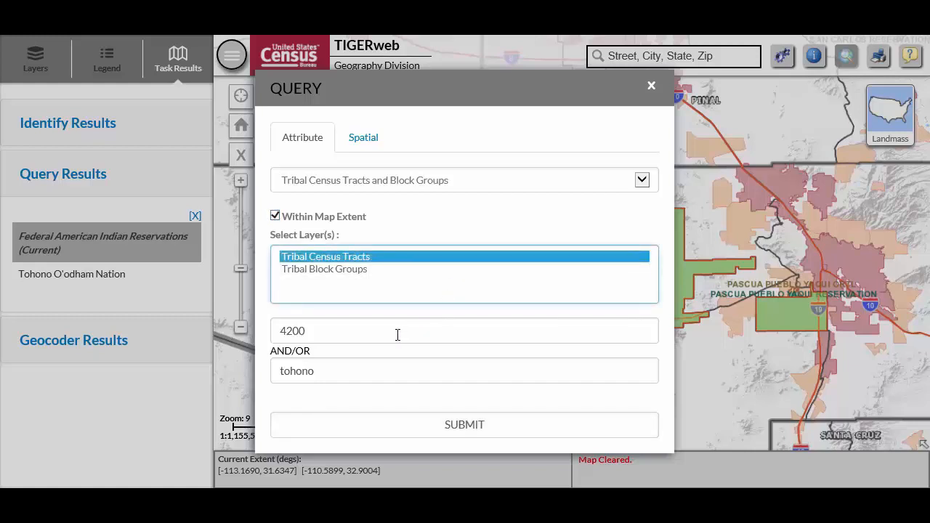
# Clear the query's GEOID and set the feature name to T001
pyautogui.moveTo(324, 333); pyautogui.dragTo(294, 339)
pyautogui.press('BackSpace')
pyautogui.press('BackSpace')
pyautogui.press('BackSpace')
pyautogui.moveTo(324, 372); pyautogui.dragTo(238, 373)
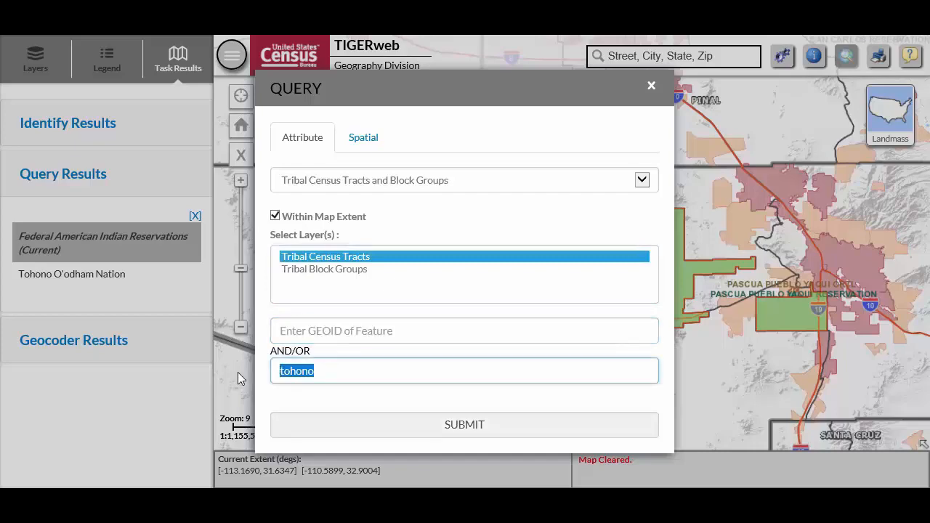
pyautogui.write('T001')
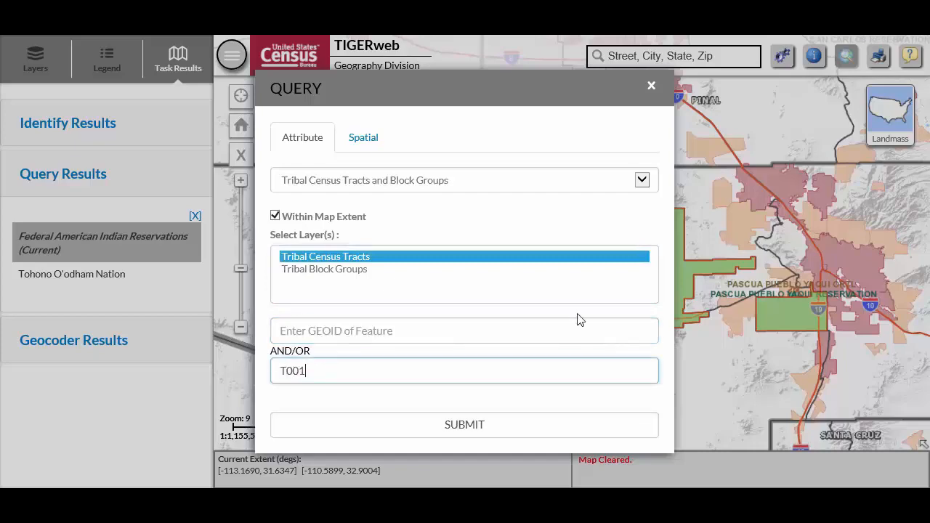
# Run the T001 tribal census tract query, highlight the tract on the map, and review and close its attribute details
pyautogui.click(496, 434)
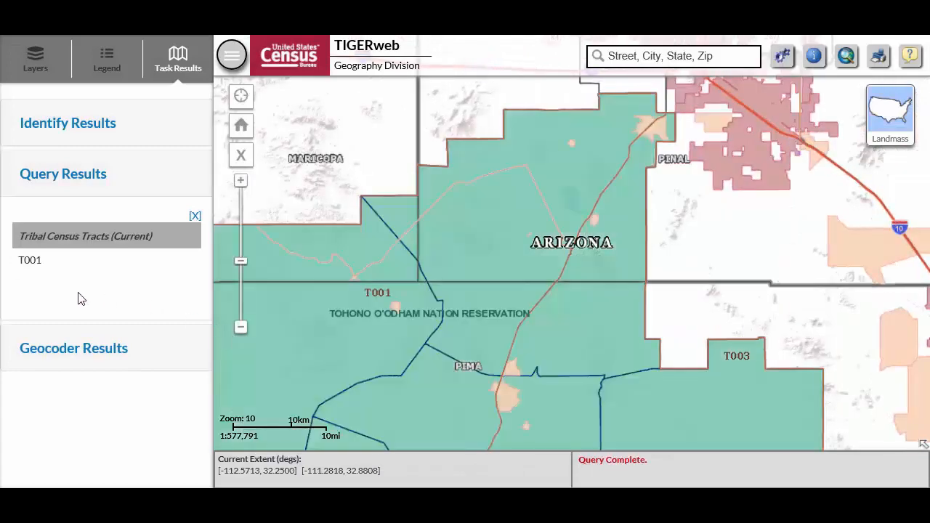
pyautogui.moveTo(279, 317); pyautogui.dragTo(451, 334)
pyautogui.click(500, 321)
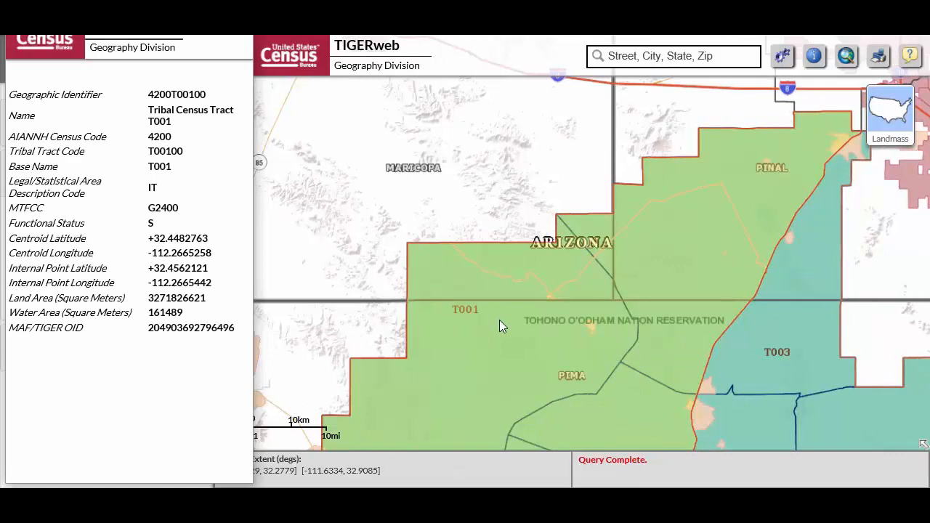
pyautogui.click(246, 22)
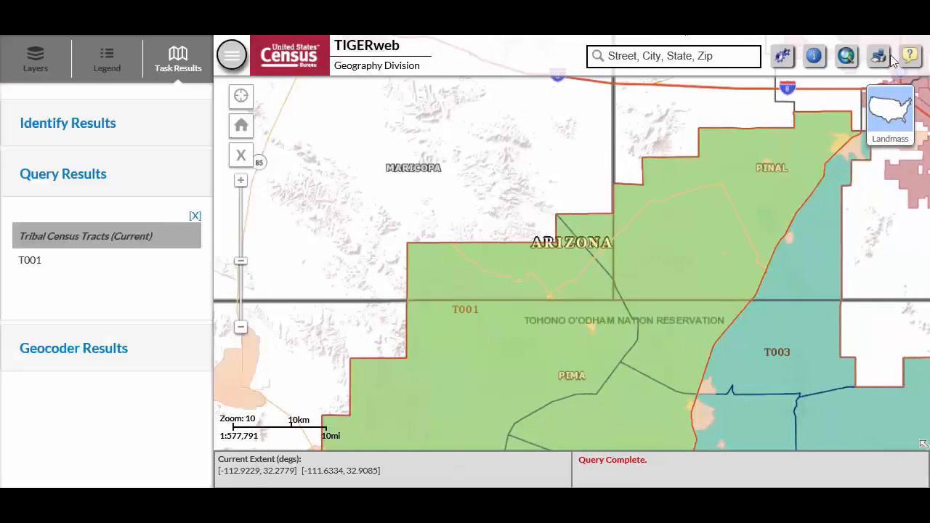
# Query the Tribal Block Groups layer for the name A and highlight the resulting block group on the map
pyautogui.click(847, 59)
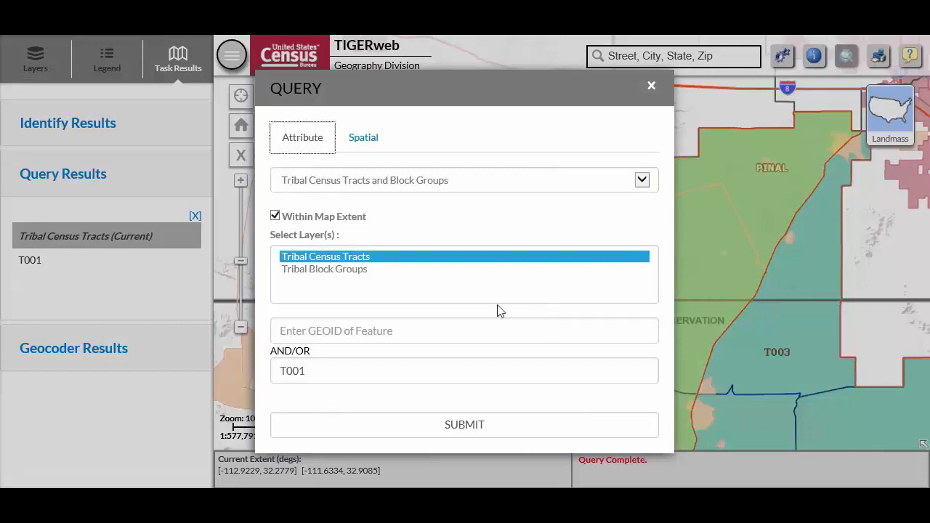
pyautogui.click(397, 270)
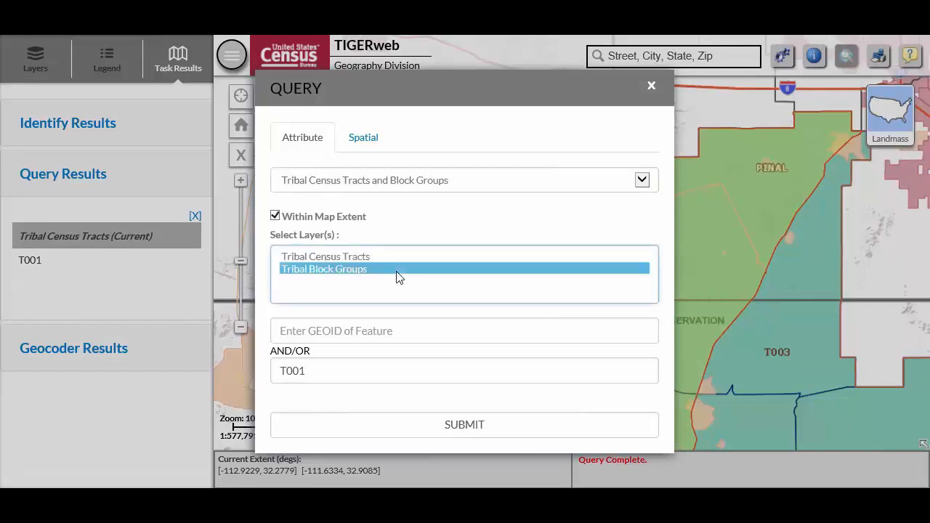
pyautogui.doubleClick(344, 380)
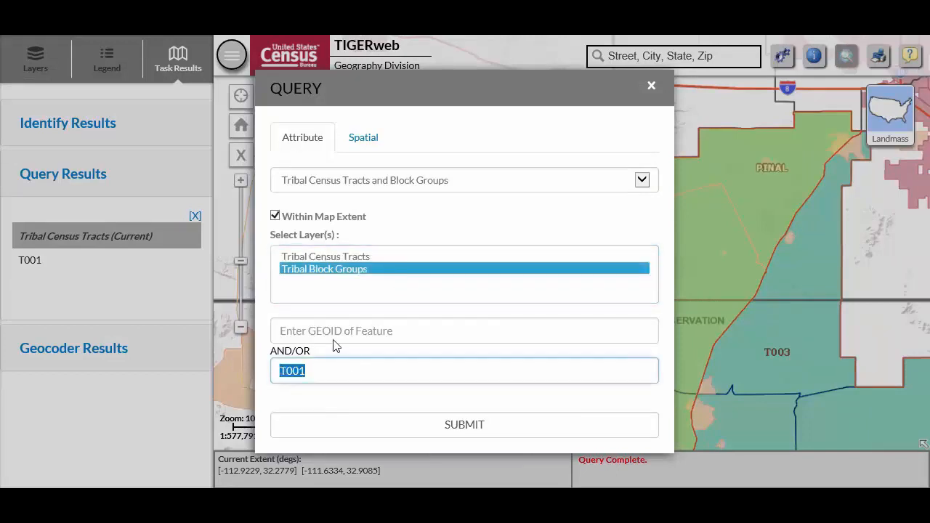
pyautogui.write('A')
pyautogui.click(427, 427)
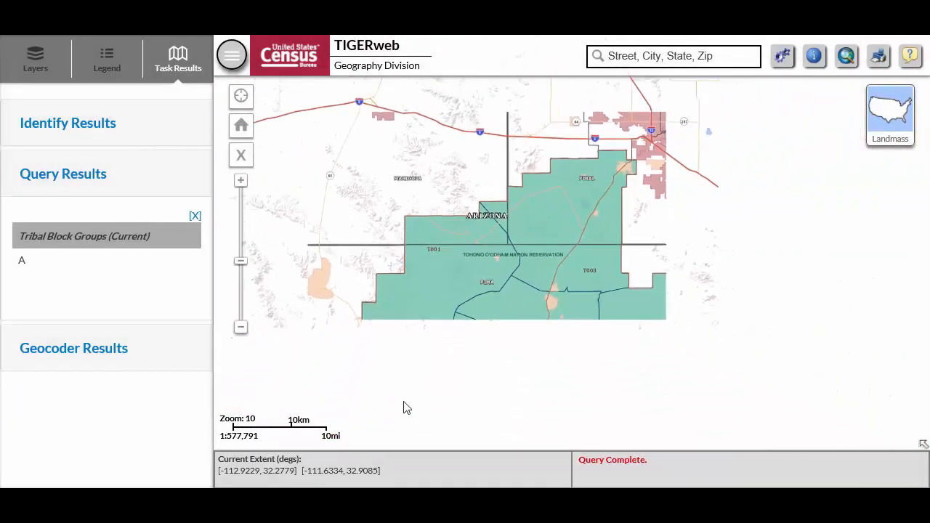
pyautogui.click(22, 263)
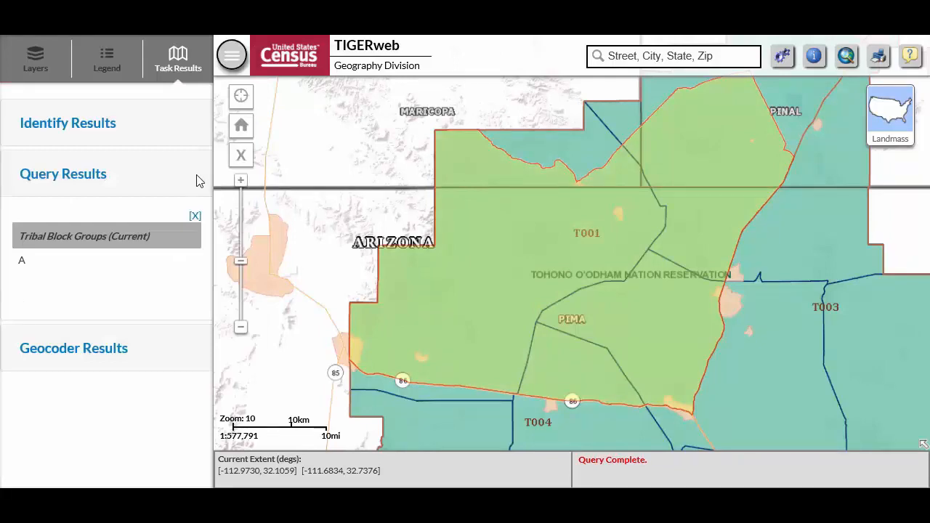
pyautogui.scroll(1, 572, 293)
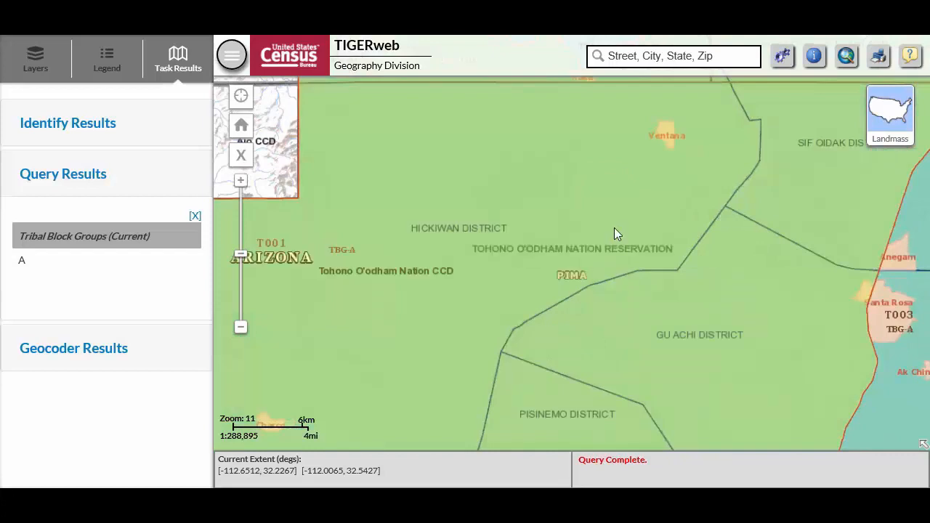
# Query the Census Designated Places layer of Places and County Subdivisions for Charco, limited to the map extent
pyautogui.click(847, 58)
pyautogui.click(509, 183)
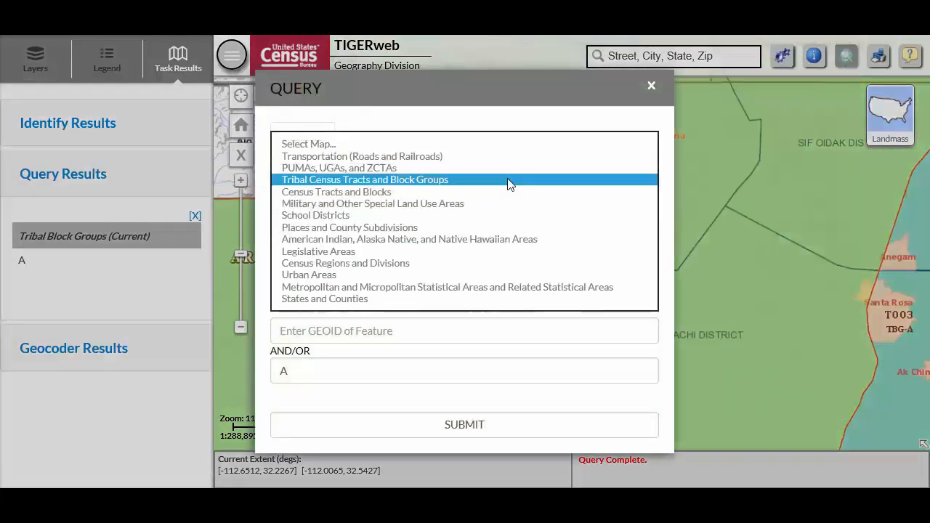
pyautogui.click(498, 227)
pyautogui.click(275, 216)
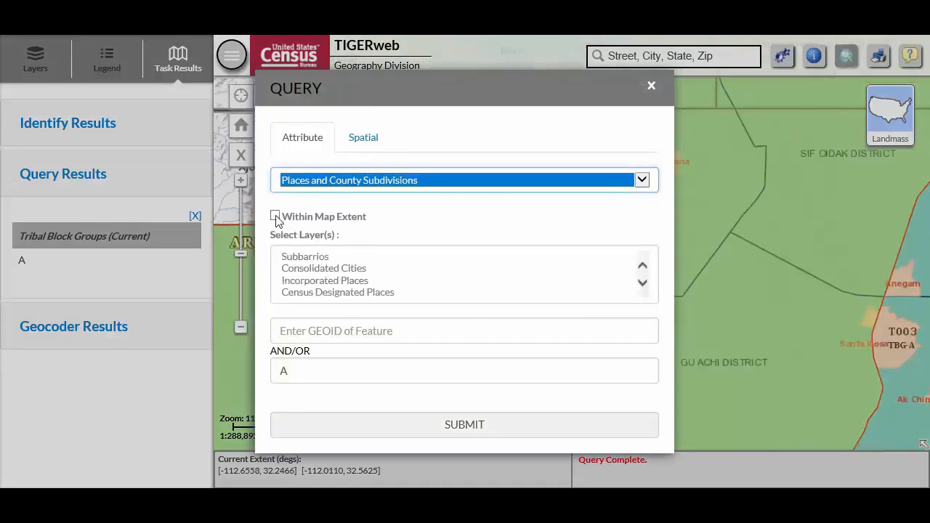
pyautogui.click(338, 292)
pyautogui.doubleClick(288, 371)
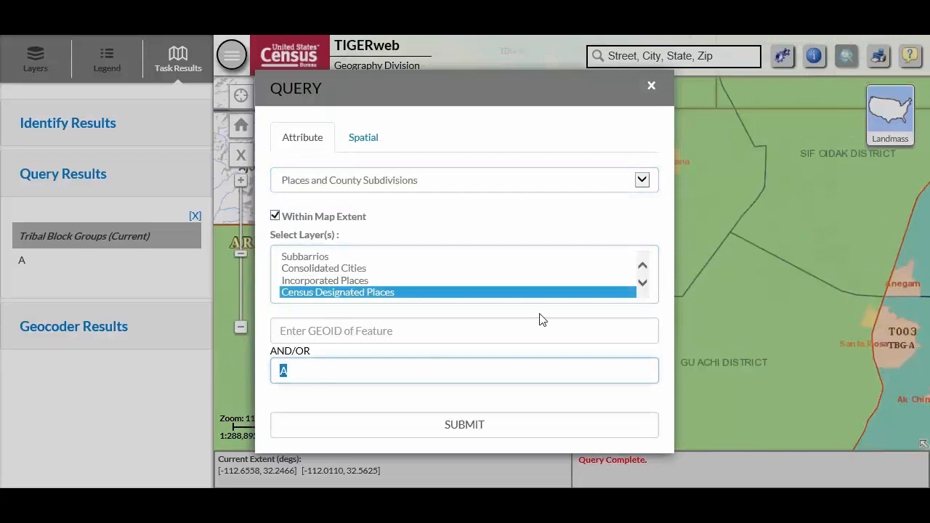
pyautogui.write('Charco')
pyautogui.click(514, 435)
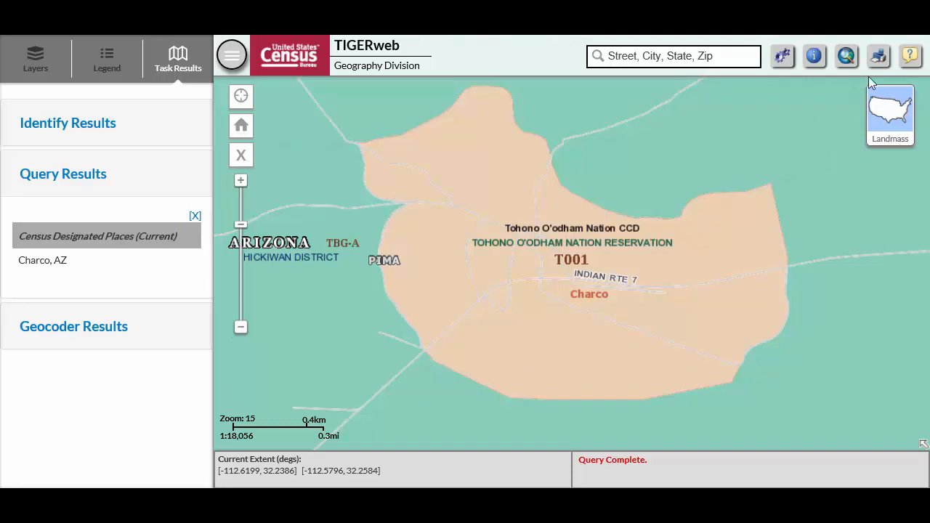
# Set up a spatial query on the Tribal Census Tracts layer of Tribal Census Tracts and Block Groups
pyautogui.click(847, 56)
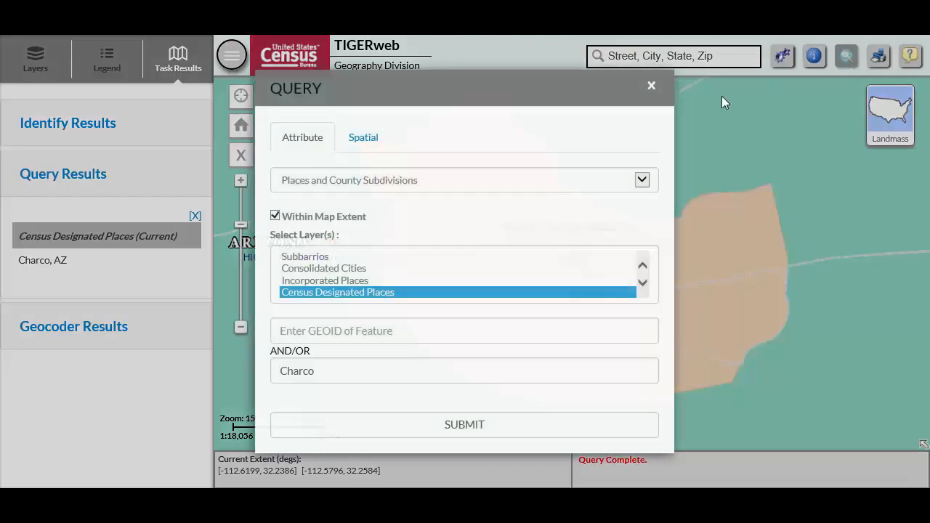
pyautogui.click(372, 147)
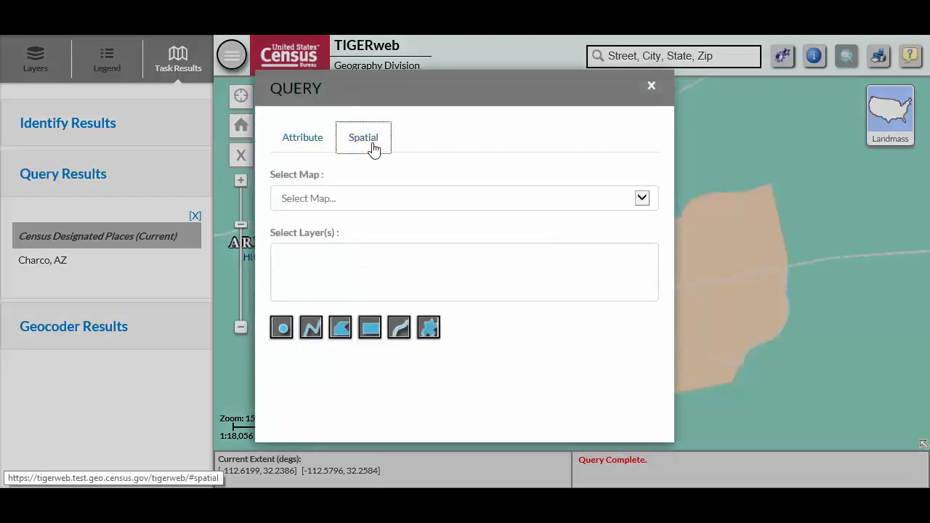
pyautogui.click(637, 202)
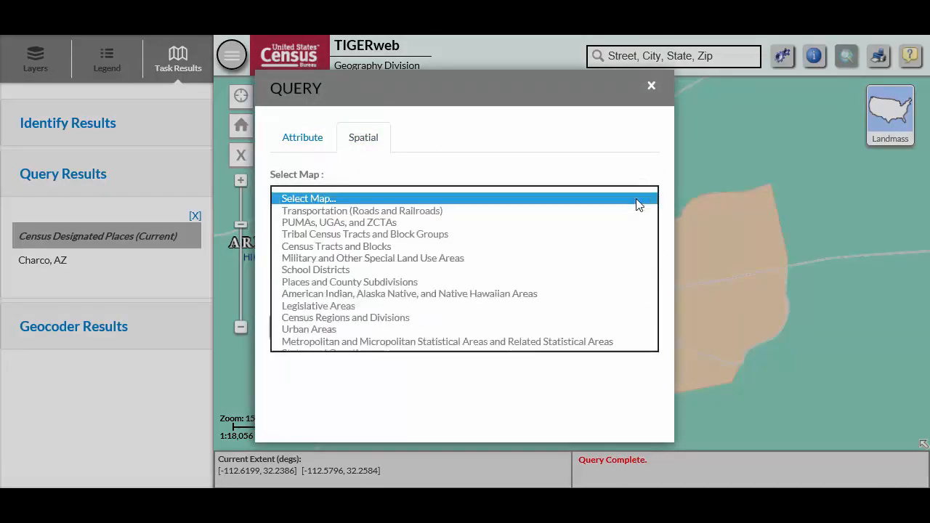
pyautogui.click(534, 240)
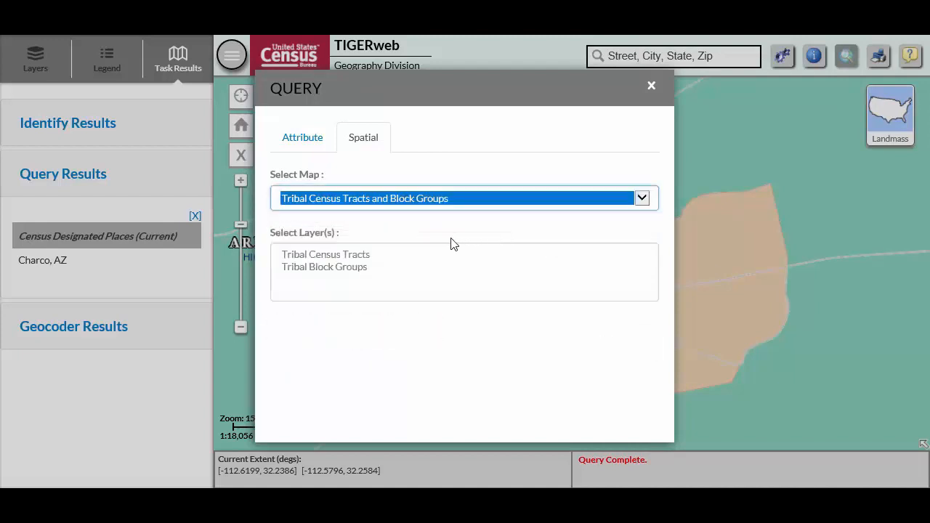
pyautogui.click(361, 255)
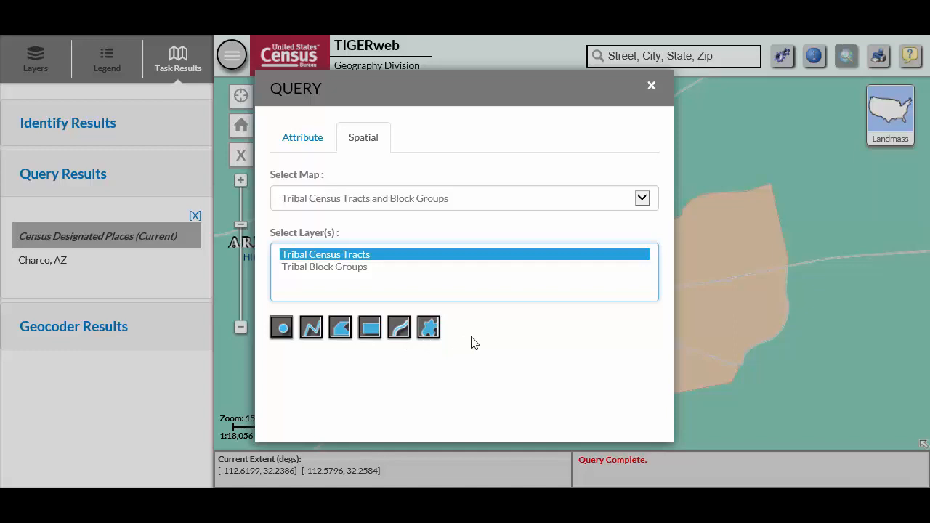
# Run the spatial query with a rectangle drawn around Charco, highlight the T001 result, and review and close its details
pyautogui.click(370, 328)
pyautogui.moveTo(341, 115); pyautogui.dragTo(790, 408)
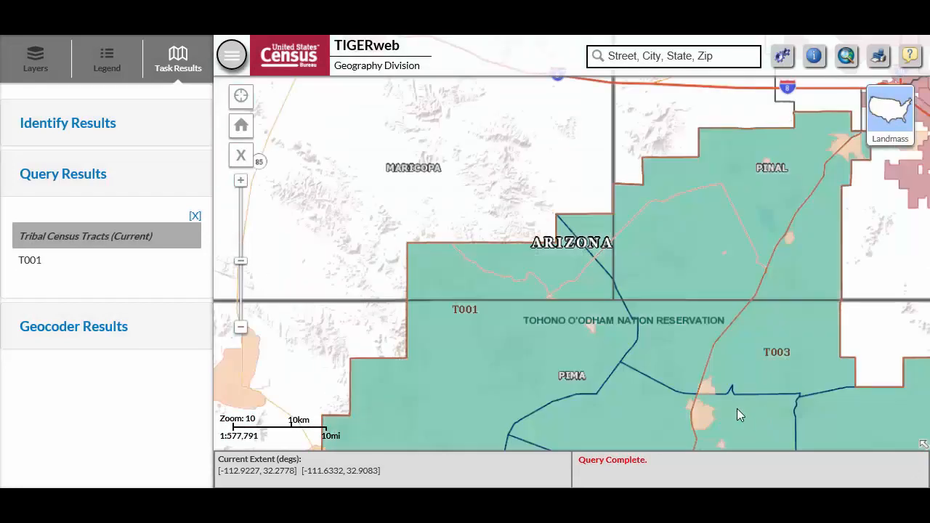
pyautogui.click(26, 267)
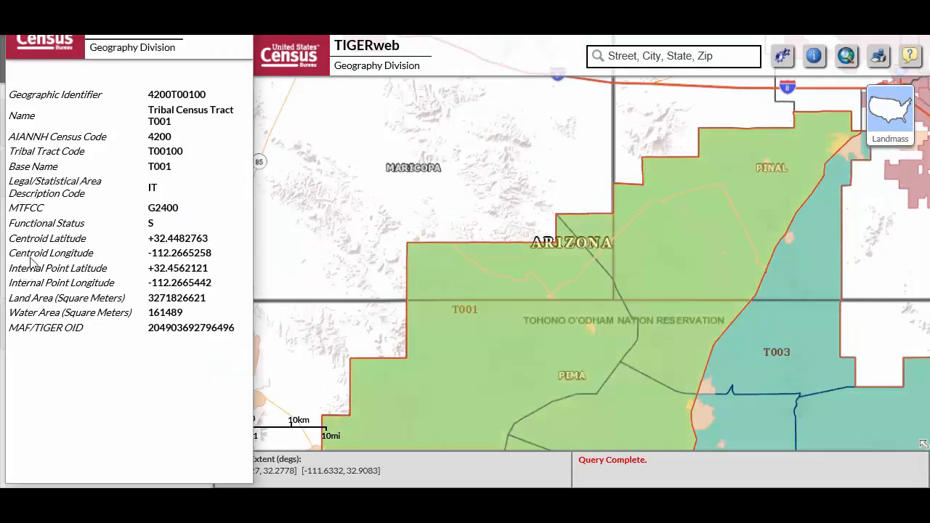
pyautogui.click(234, 25)
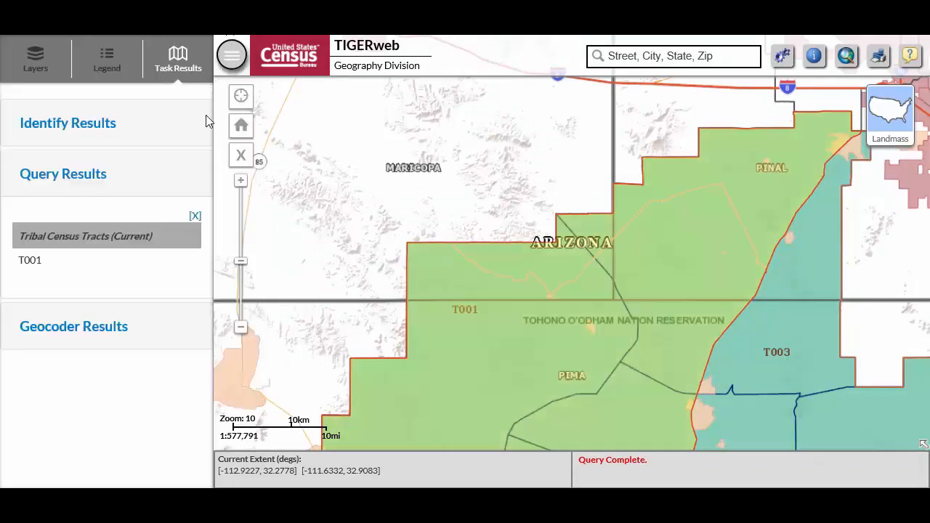